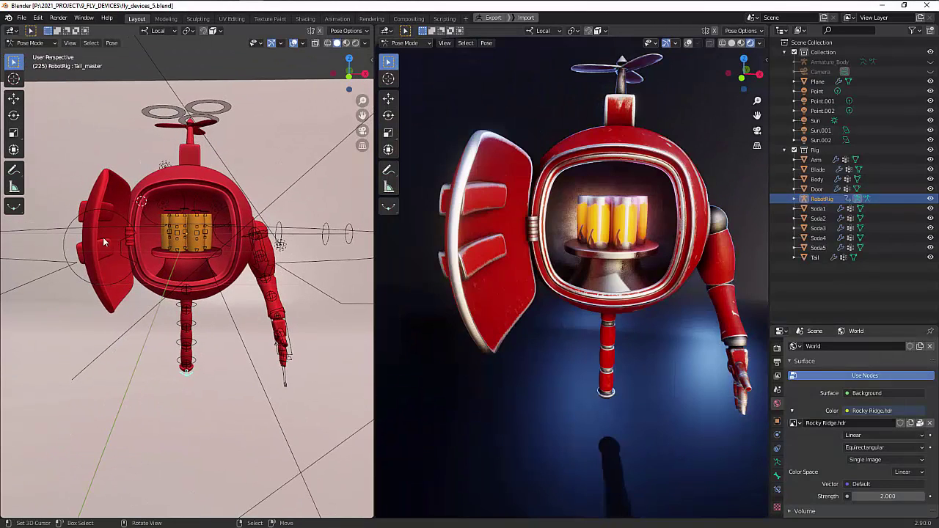
Move the door control bone back to its open position
{"action": "left_click", "coordinate": [122, 253]}
{"action": "key", "text": "g"}
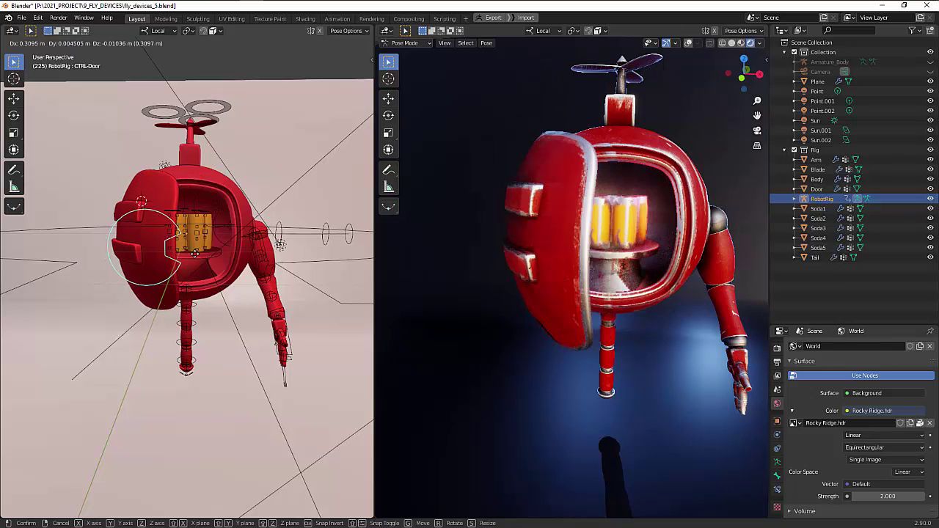
{"action": "left_click", "coordinate": [137, 271]}
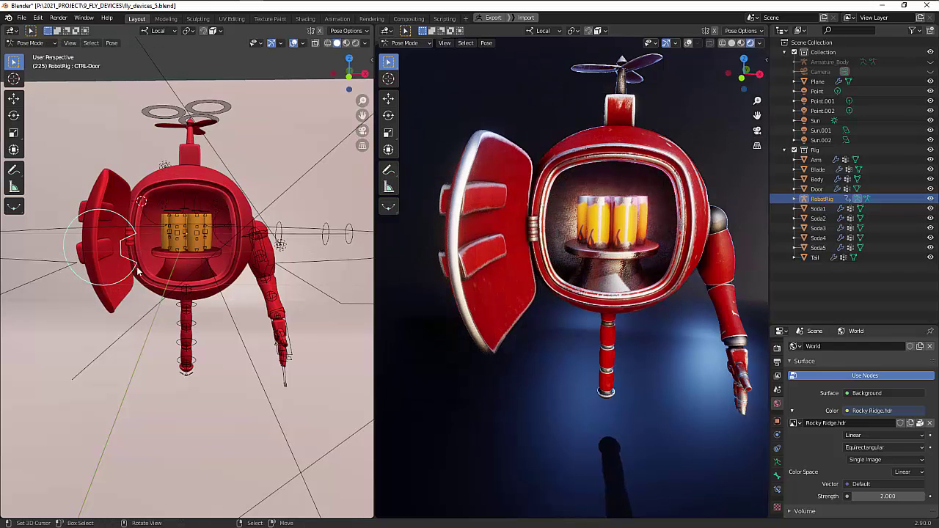
Test-curl the tail with a rotation, cancelling a try on the base Tail bone
{"action": "key", "text": "r"}
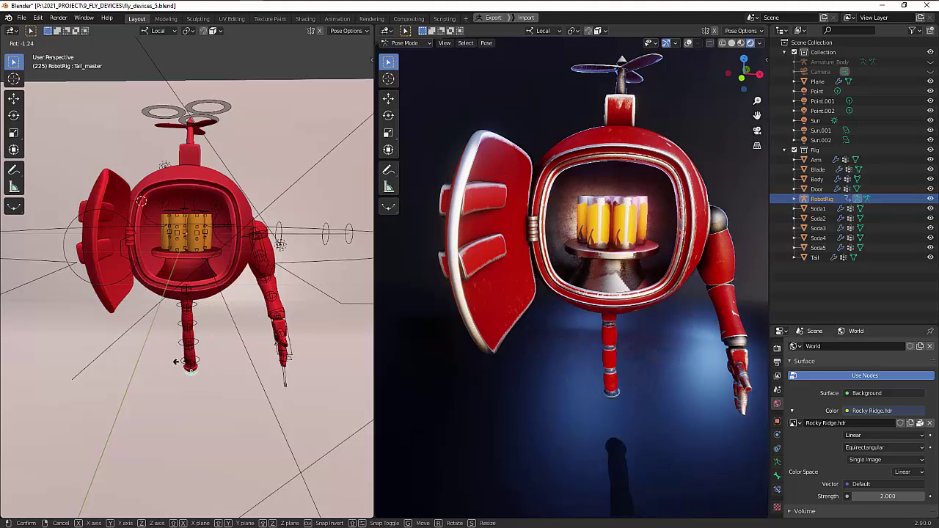
{"action": "right_click", "coordinate": [194, 358]}
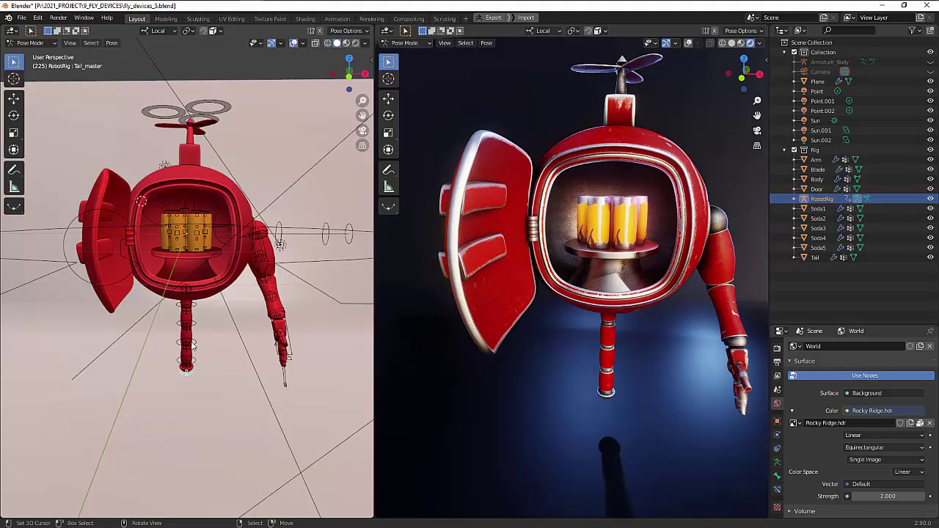
{"action": "key", "text": "r"}
{"action": "left_click", "coordinate": [185, 332]}
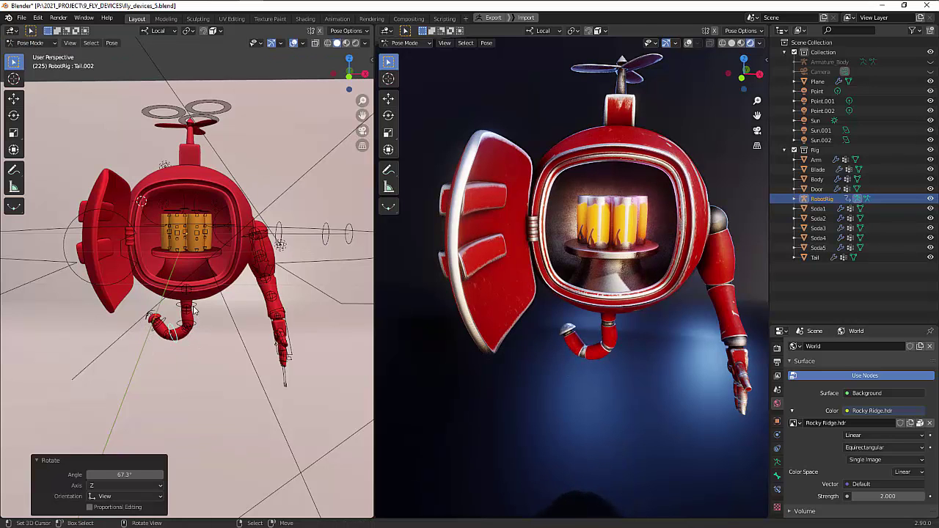
{"action": "left_click", "coordinate": [193, 308]}
{"action": "key", "text": "r"}
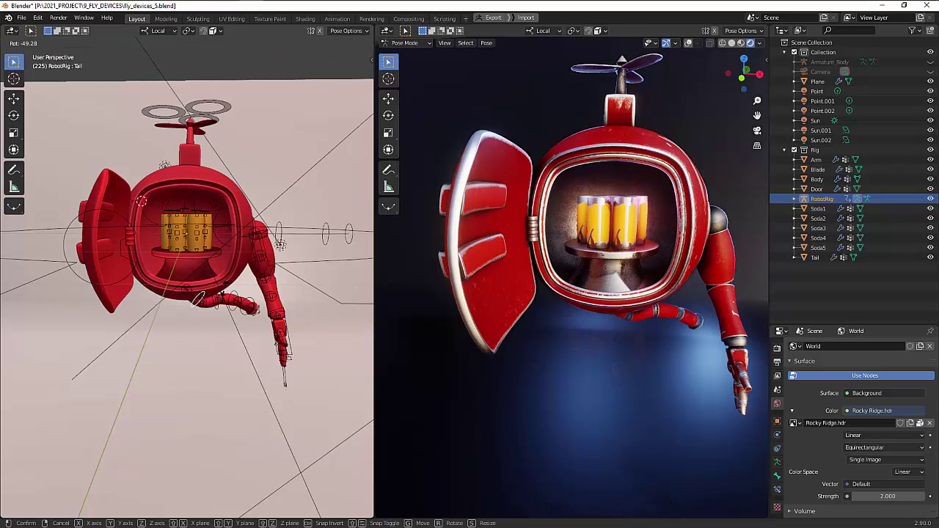
{"action": "right_click", "coordinate": [185, 333]}
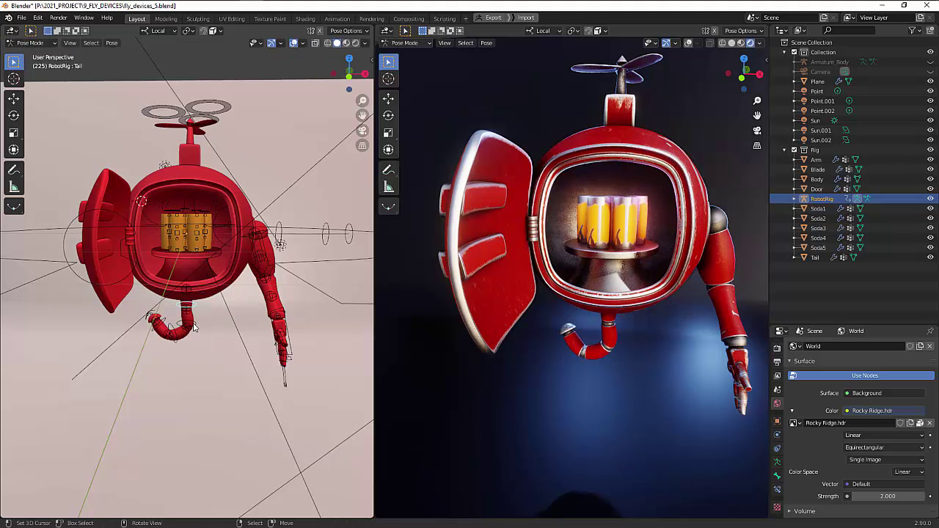
Rotate the Tail.001, Tail.002 and Tail.003 segments to curl the tail sideways
{"action": "left_click", "coordinate": [194, 324]}
{"action": "key", "text": "r"}
{"action": "left_click", "coordinate": [202, 347]}
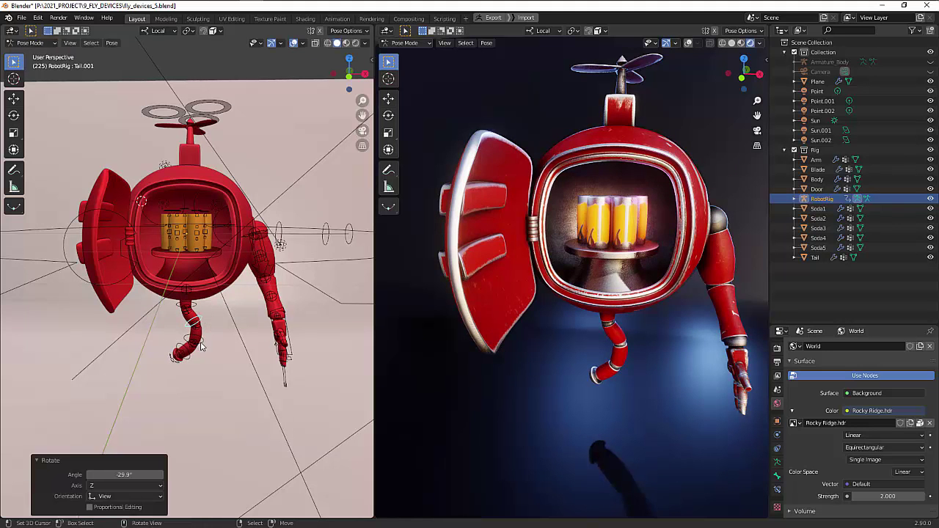
{"action": "left_click", "coordinate": [201, 345]}
{"action": "key", "text": "r"}
{"action": "left_click", "coordinate": [222, 331]}
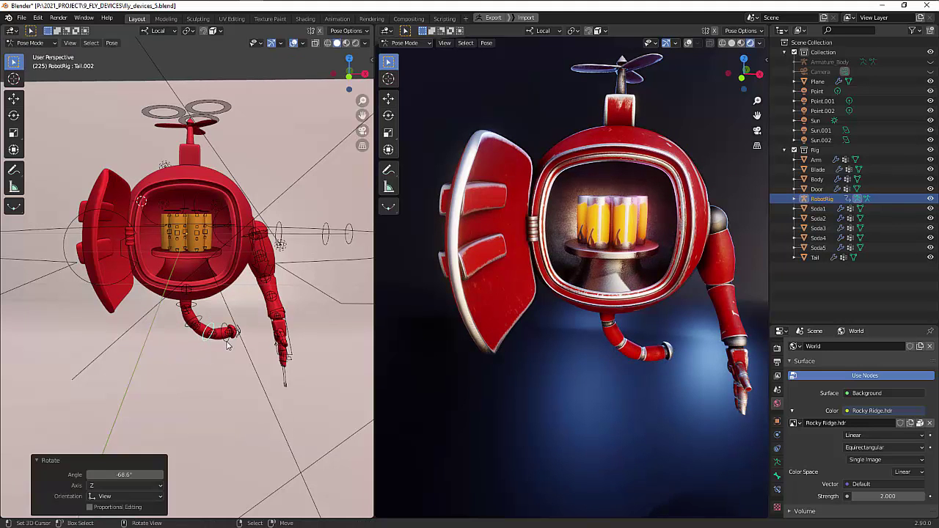
{"action": "left_click", "coordinate": [227, 345]}
{"action": "key", "text": "r"}
{"action": "left_click", "coordinate": [236, 324]}
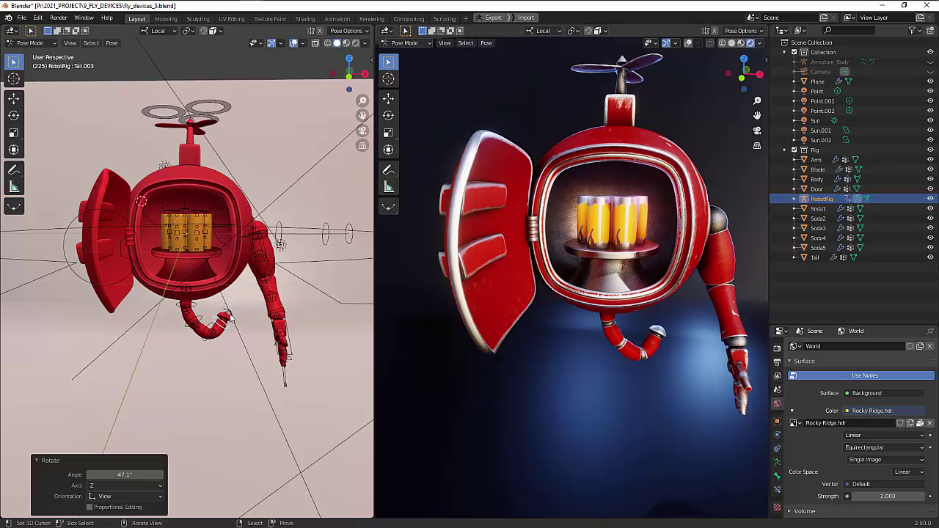
Select all bones, clear their pose back to rest, and grab the Soda1_Ctrl bone
{"action": "key", "text": "a"}
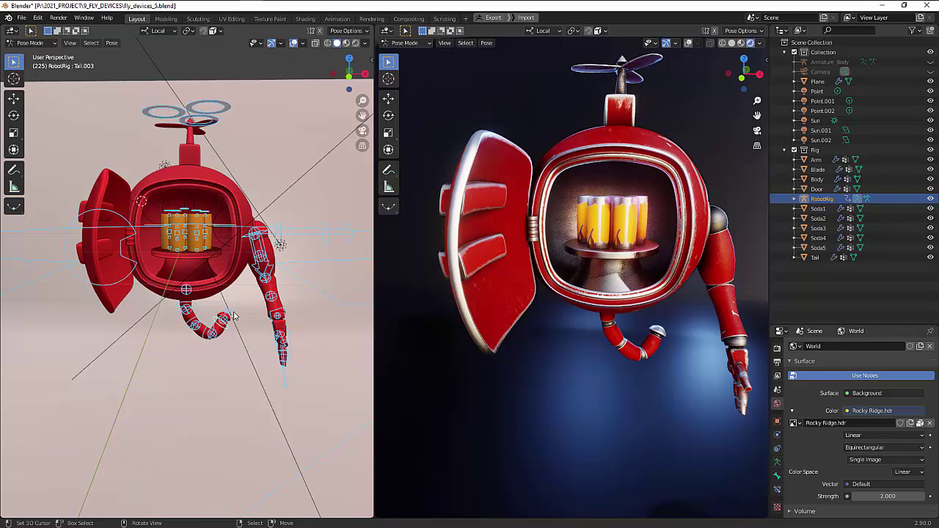
{"action": "key", "text": "alt+r"}
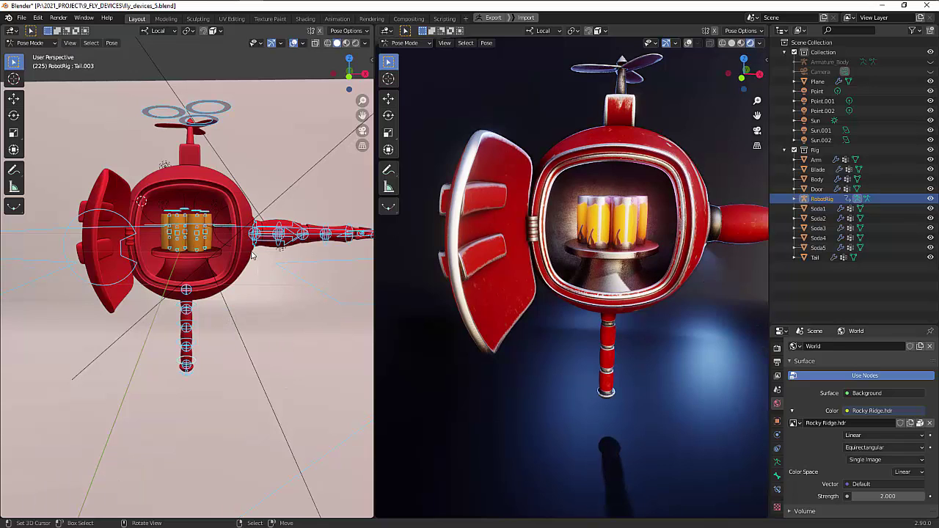
{"action": "left_click", "coordinate": [172, 215]}
{"action": "key", "text": "g"}
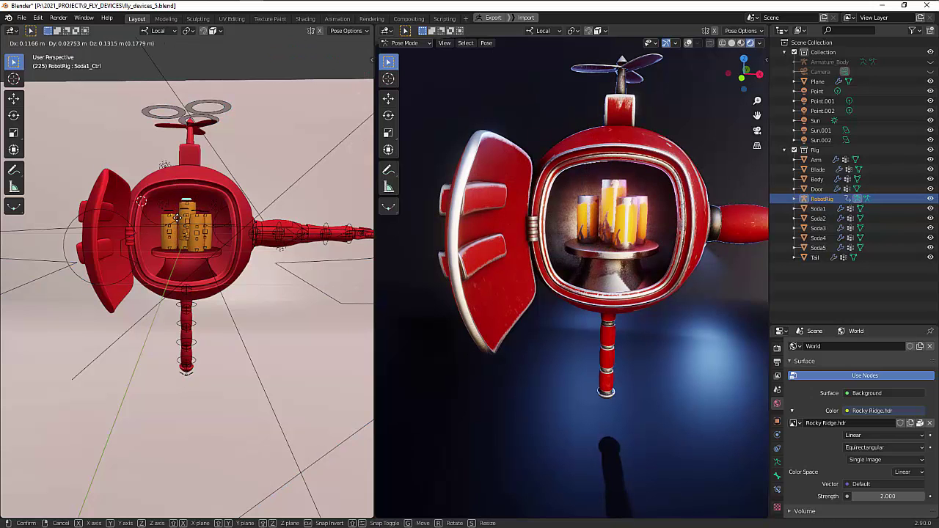
Zoom in and try moving the Soda_2 and Soda_3 cans, cancelling each attempt
{"action": "key", "text": "Escape"}
{"action": "scroll", "coordinate": [228, 220], "scroll_direction": "up", "scroll_amount": 2}
{"action": "scroll", "coordinate": [229, 211], "scroll_direction": "up", "scroll_amount": 3}
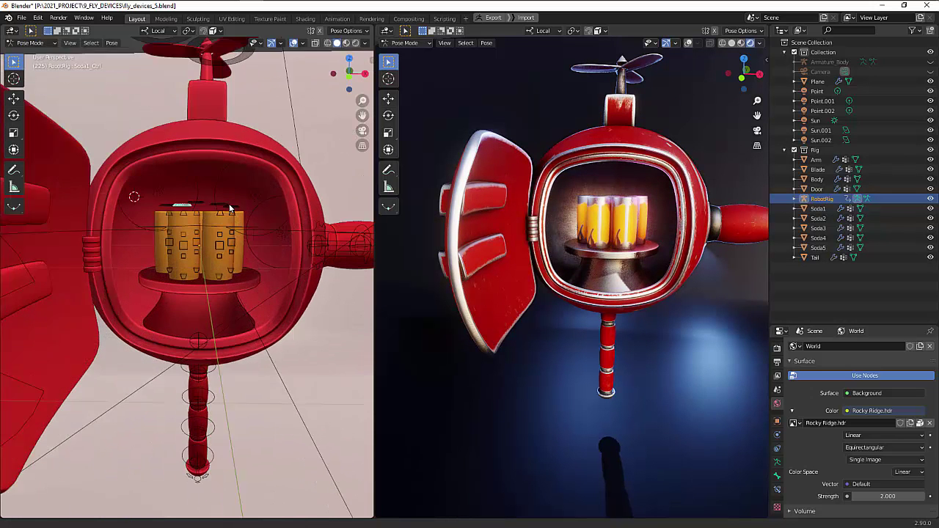
{"action": "scroll", "coordinate": [185, 213], "scroll_direction": "up", "scroll_amount": 1}
{"action": "key", "text": "g"}
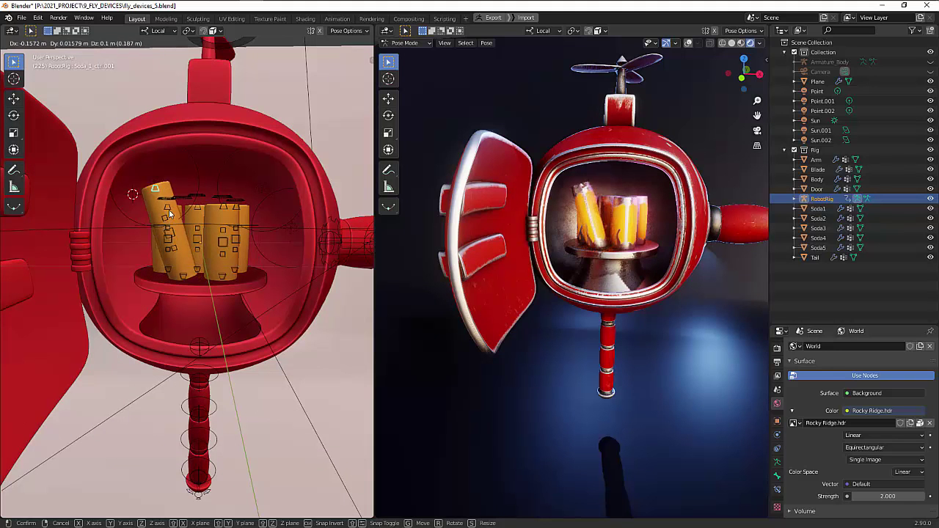
{"action": "key", "text": "Escape"}
{"action": "left_click", "coordinate": [221, 209]}
{"action": "key", "text": "g"}
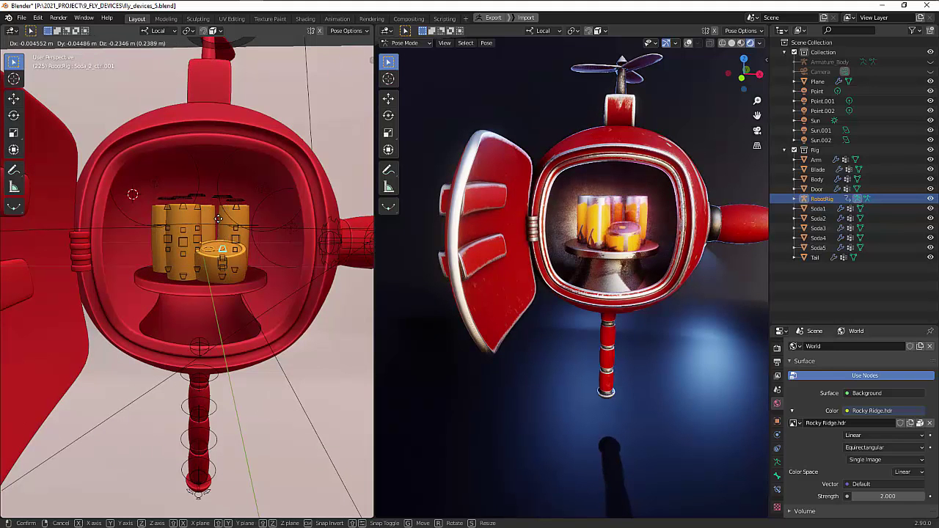
{"action": "key", "text": "Escape"}
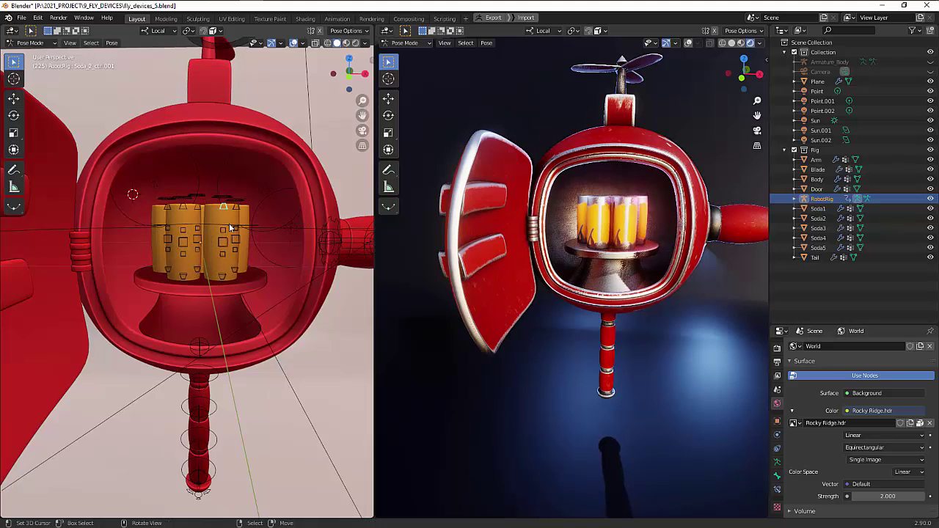
{"action": "key", "text": "g"}
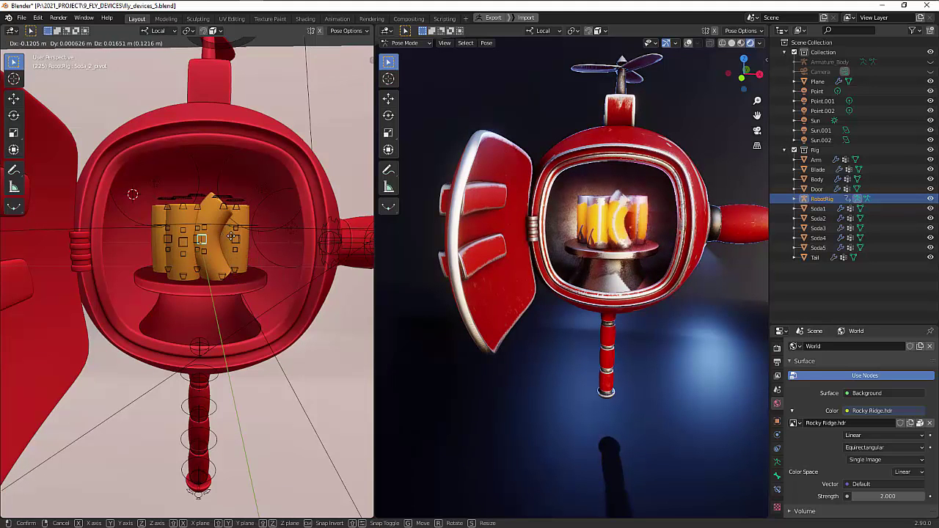
{"action": "key", "text": "Escape"}
{"action": "key", "text": "g"}
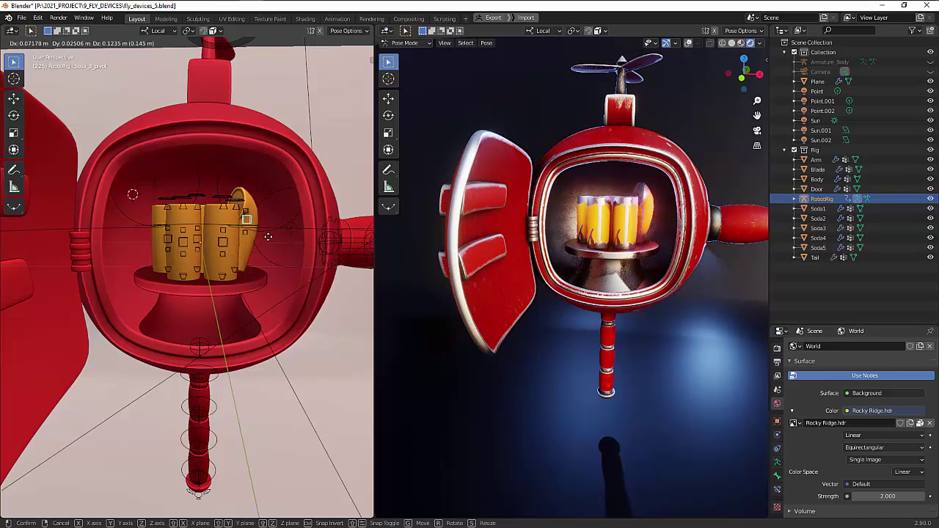
{"action": "key", "text": "Escape"}
Raise the Soda_2_ctrl.001 can and tilt its top with Tweak_Soda_2.002
{"action": "left_click", "coordinate": [223, 207]}
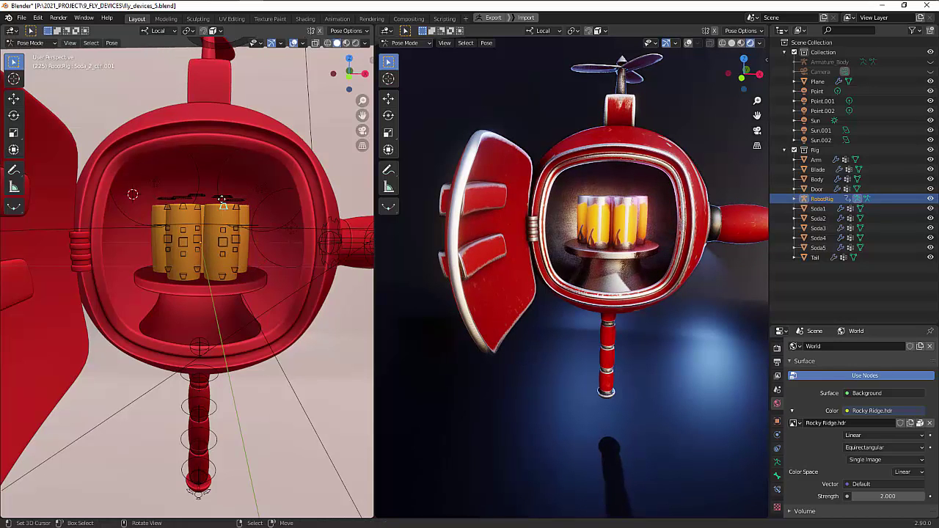
{"action": "key", "text": "g"}
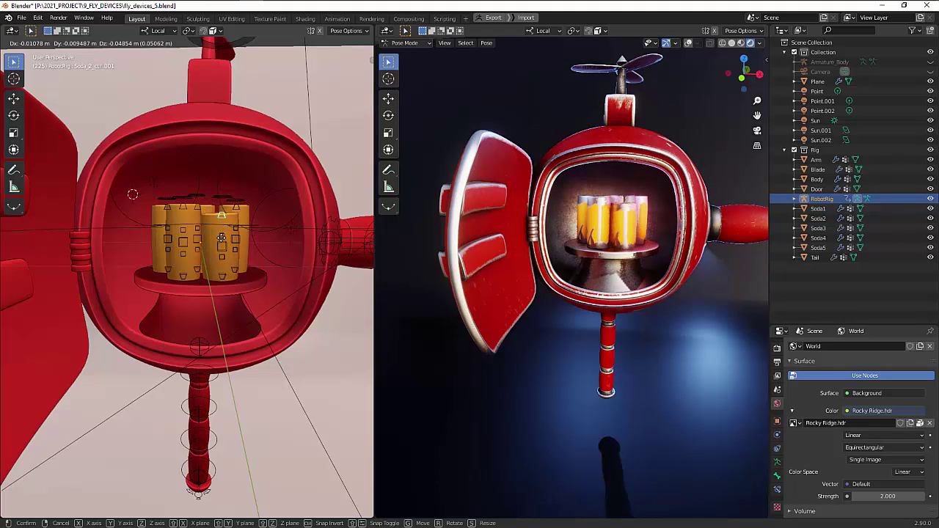
{"action": "left_click", "coordinate": [220, 196]}
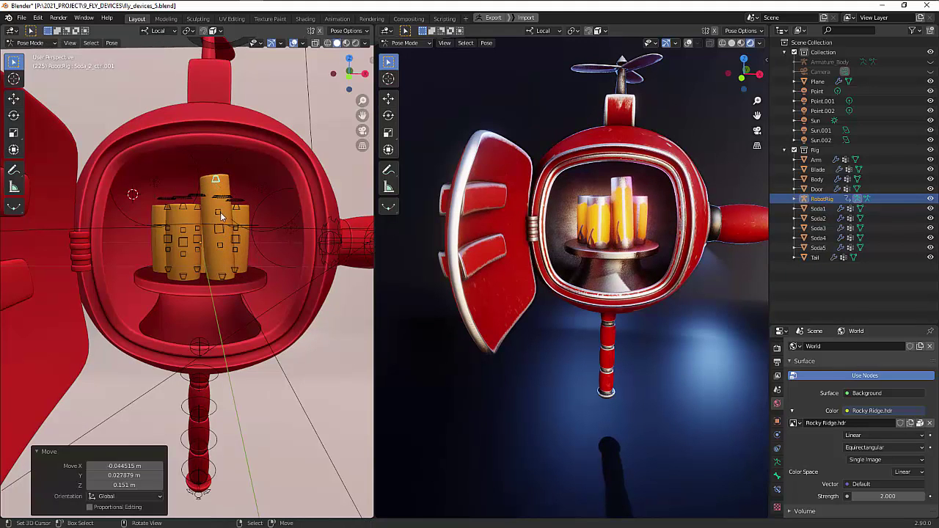
{"action": "left_click", "coordinate": [222, 214]}
{"action": "key", "text": "g"}
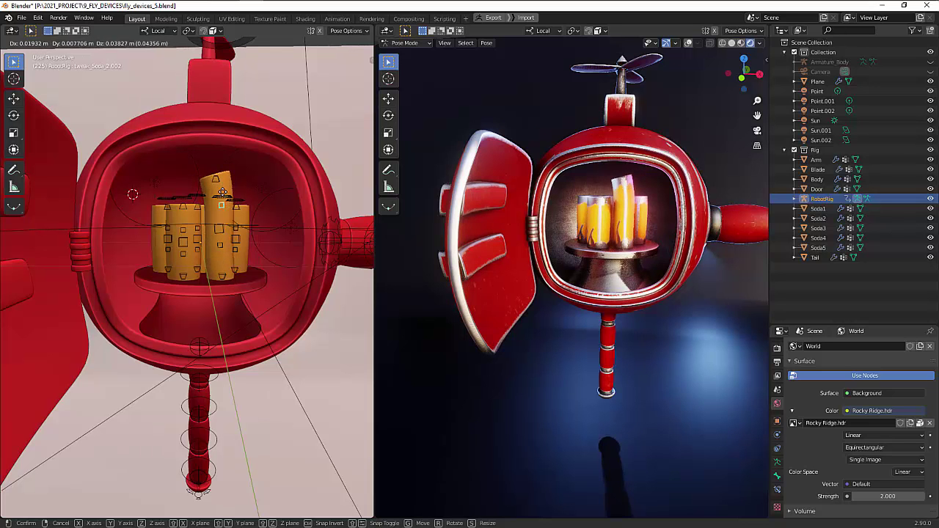
{"action": "left_click", "coordinate": [222, 198]}
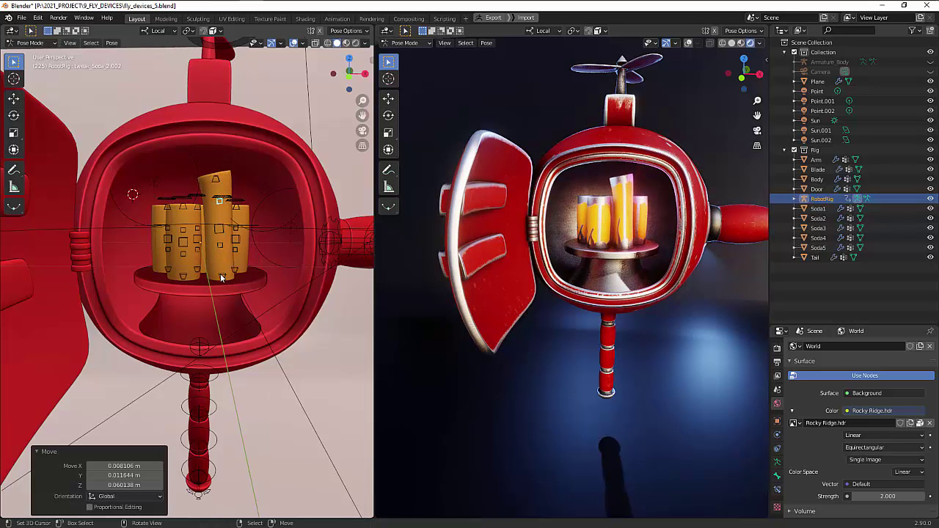
{"action": "left_click", "coordinate": [220, 276]}
{"action": "key", "text": "g"}
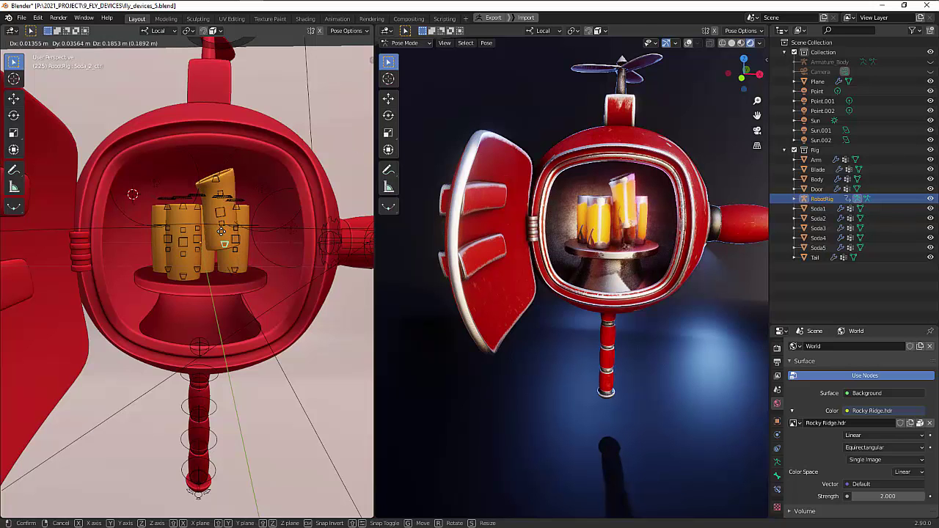
Move the hand IK control down to the lower right and rotate it
{"action": "right_click", "coordinate": [232, 238]}
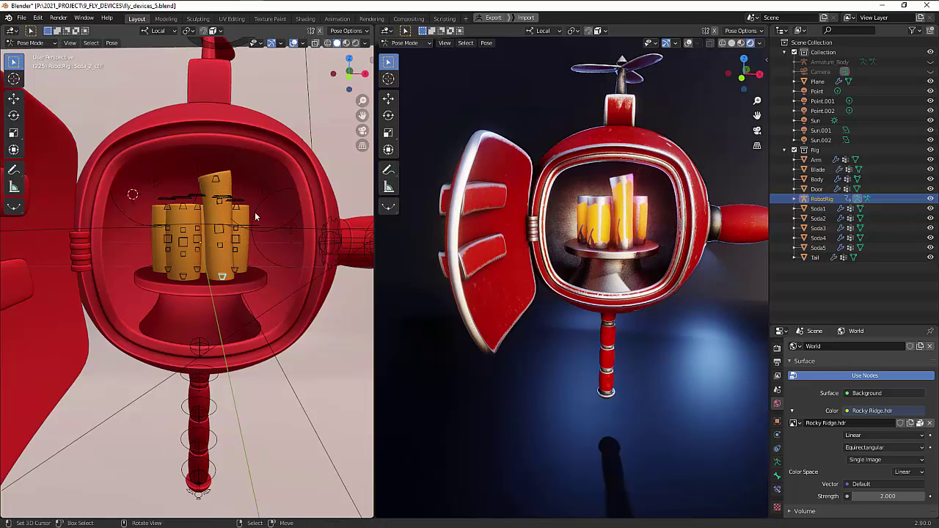
{"action": "scroll", "coordinate": [269, 199], "scroll_direction": "down", "scroll_amount": 3}
{"action": "mouse_move", "coordinate": [268, 217]}
{"action": "middle_mouse_down"}
{"action": "mouse_move", "coordinate": [272, 261]}
{"action": "mouse_move", "coordinate": [306, 272]}
{"action": "middle_mouse_up"}
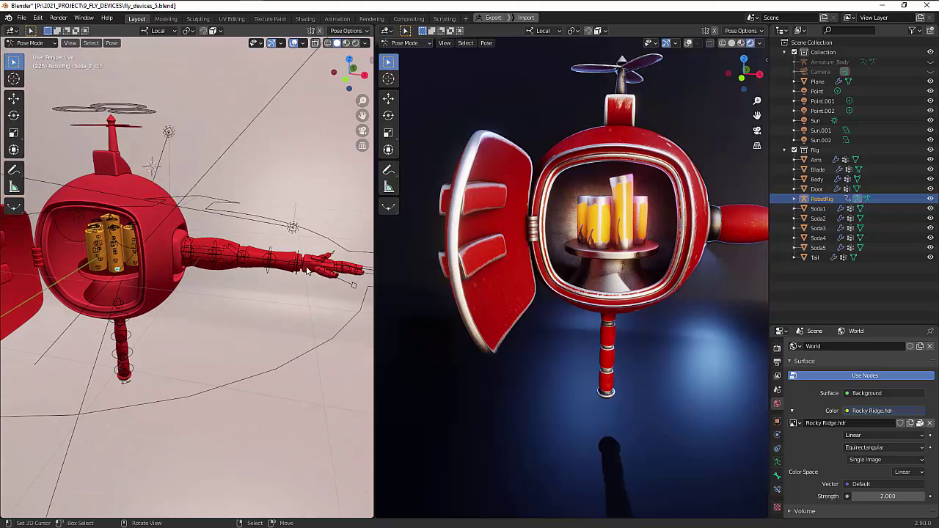
{"action": "key", "text": "g"}
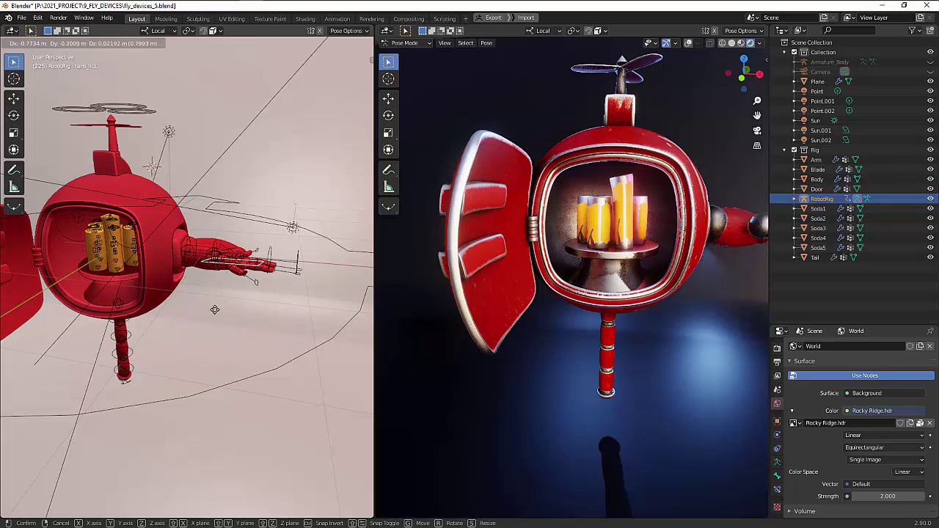
{"action": "left_click", "coordinate": [206, 341]}
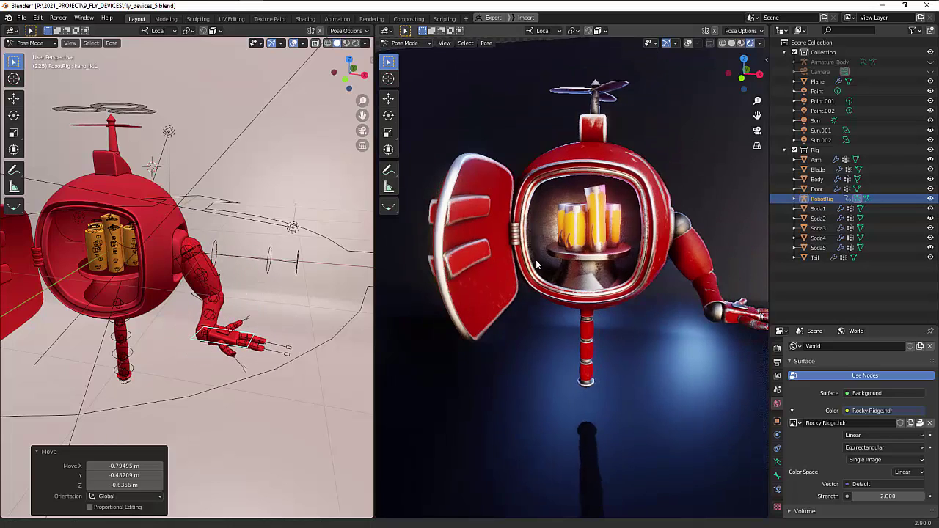
{"action": "middle_click_drag", "start_coordinate": [304, 318], "coordinate": [262, 300]}
{"action": "key", "text": "r"}
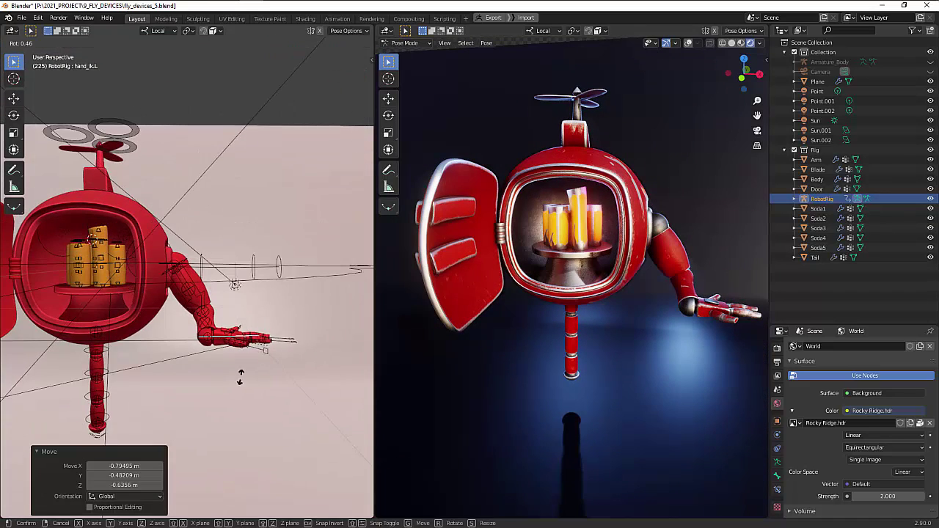
{"action": "left_click", "coordinate": [197, 395]}
Reposition and rotate the IK hand again so it sits beside the body
{"action": "mouse_move", "coordinate": [197, 394]}
{"action": "middle_mouse_down"}
{"action": "mouse_move", "coordinate": [278, 326]}
{"action": "mouse_move", "coordinate": [254, 360]}
{"action": "middle_mouse_up"}
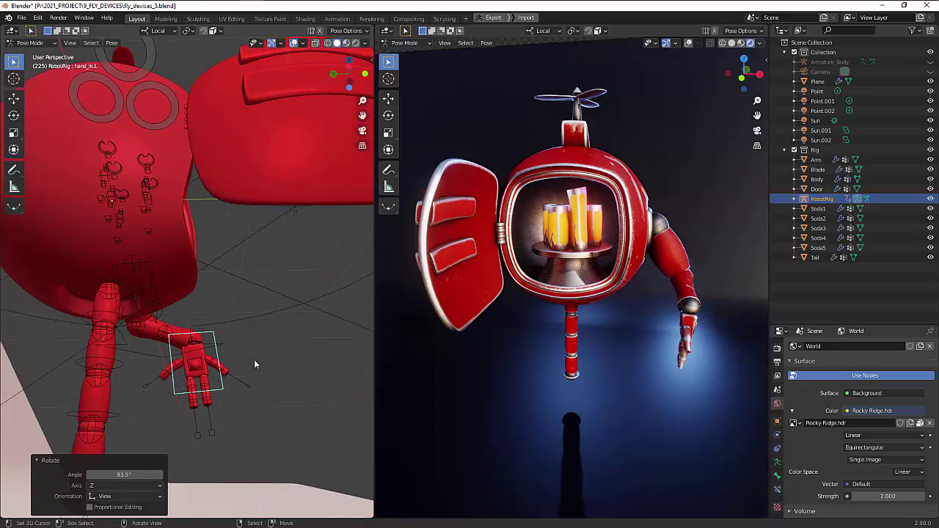
{"action": "key", "text": "r"}
{"action": "key", "text": "g"}
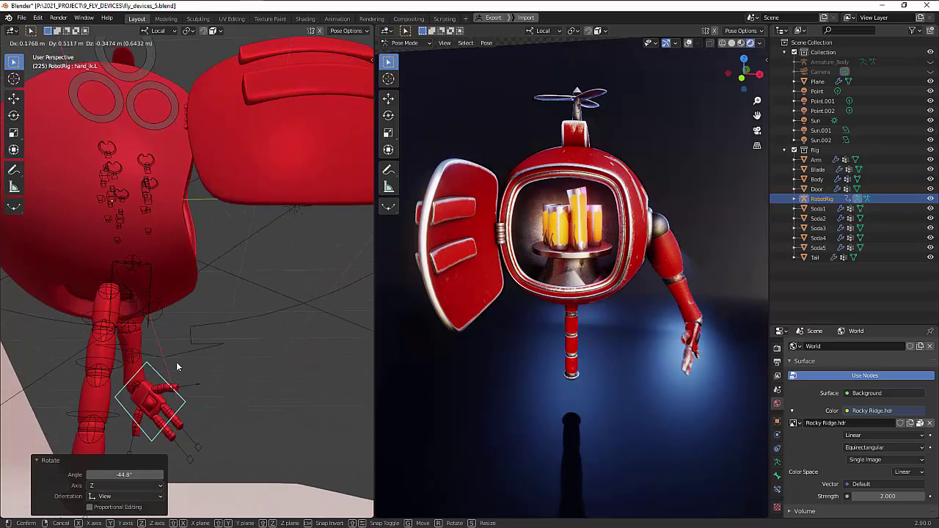
{"action": "left_click", "coordinate": [183, 352]}
{"action": "mouse_move", "coordinate": [184, 352]}
{"action": "middle_mouse_down"}
{"action": "mouse_move", "coordinate": [200, 358]}
{"action": "mouse_move", "coordinate": [234, 333]}
{"action": "middle_mouse_up"}
{"action": "key", "text": "r"}
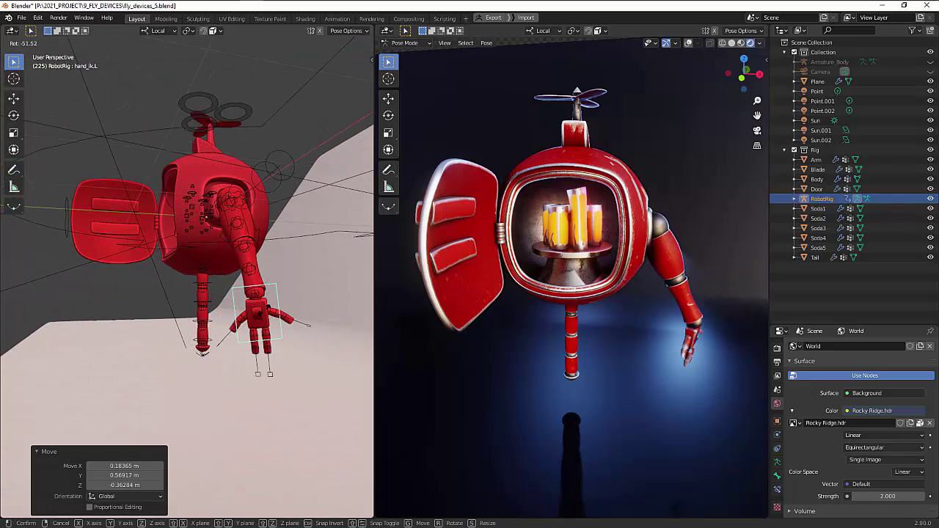
{"action": "left_click", "coordinate": [268, 314]}
{"action": "mouse_move", "coordinate": [268, 314]}
{"action": "middle_mouse_down"}
{"action": "mouse_move", "coordinate": [235, 306]}
{"action": "mouse_move", "coordinate": [273, 332]}
{"action": "mouse_move", "coordinate": [180, 331]}
{"action": "mouse_move", "coordinate": [217, 336]}
{"action": "mouse_move", "coordinate": [192, 333]}
{"action": "mouse_move", "coordinate": [244, 360]}
{"action": "mouse_move", "coordinate": [208, 307]}
{"action": "mouse_move", "coordinate": [268, 347]}
{"action": "mouse_move", "coordinate": [225, 326]}
{"action": "mouse_move", "coordinate": [176, 320]}
{"action": "mouse_move", "coordinate": [252, 339]}
{"action": "mouse_move", "coordinate": [241, 371]}
{"action": "mouse_move", "coordinate": [197, 426]}
{"action": "mouse_move", "coordinate": [203, 441]}
{"action": "middle_mouse_up"}
Shrink and bend the finger bones inward, ending at 0.655 scale and 75.2° Z rotation
{"action": "left_click", "coordinate": [300, 348]}
{"action": "key", "text": "s"}
{"action": "left_click", "coordinate": [287, 330]}
{"action": "key", "text": "r"}
{"action": "left_click", "coordinate": [229, 324]}
{"action": "key", "text": "r"}
{"action": "left_click", "coordinate": [195, 330]}
{"action": "key", "text": "s"}
{"action": "left_click", "coordinate": [228, 331]}
{"action": "key", "text": "r"}
{"action": "left_click", "coordinate": [166, 341]}
Scale Bone_master.006 to 0.886 and rotate it -31.9° on Z to curl the fingers tighter
{"action": "left_click", "coordinate": [198, 438]}
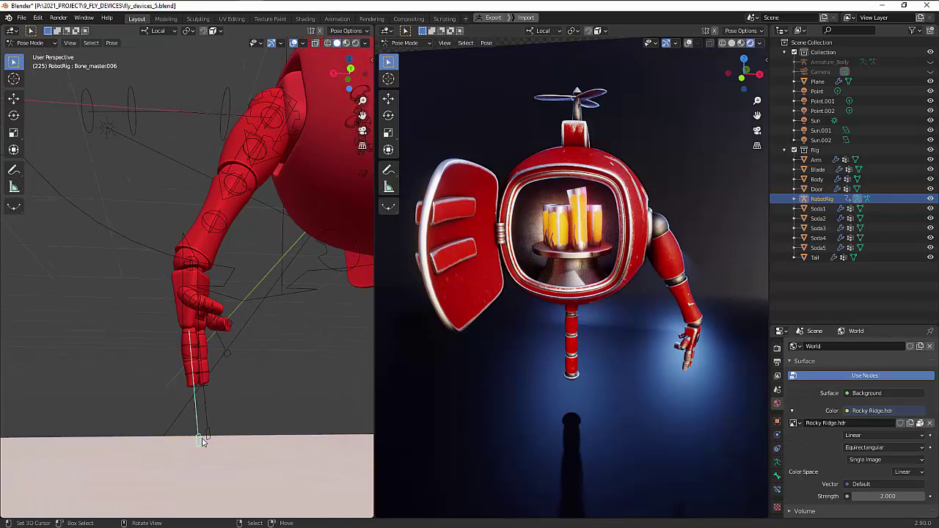
{"action": "key", "text": "s"}
{"action": "left_click", "coordinate": [239, 415]}
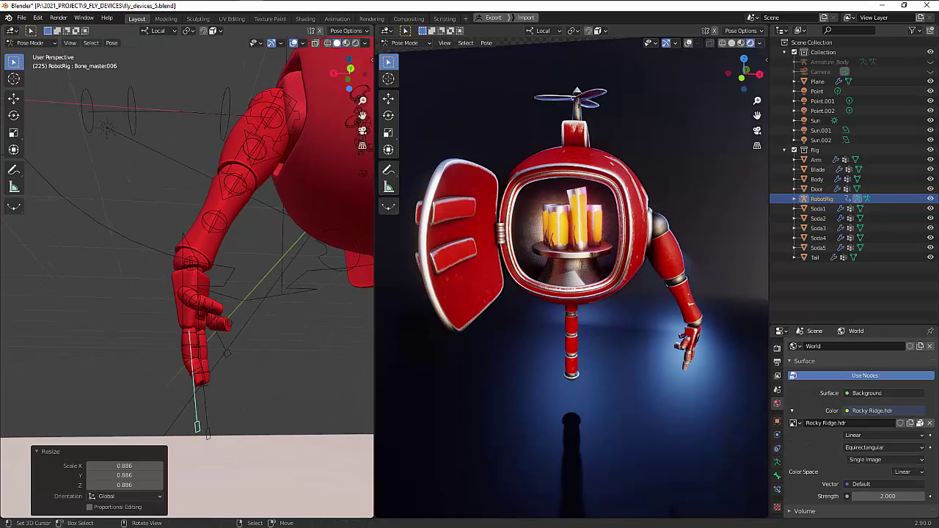
{"action": "key", "text": "r"}
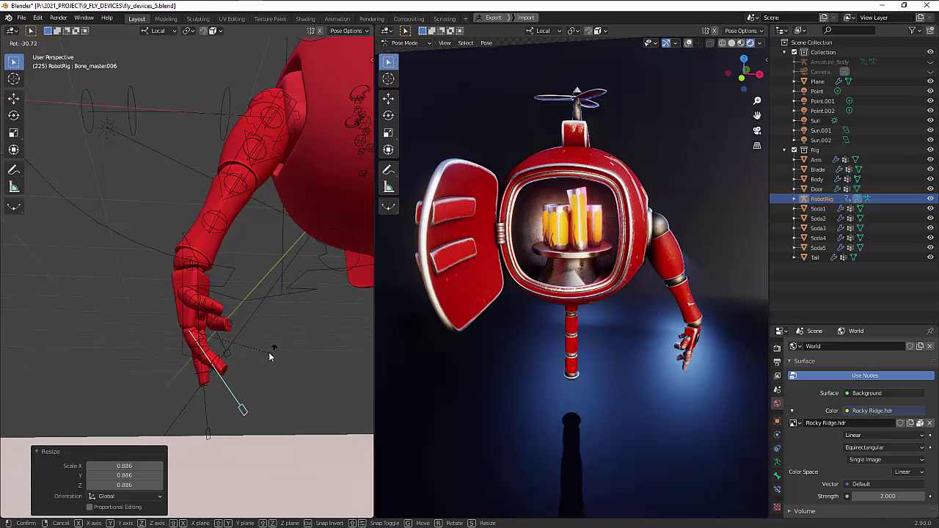
{"action": "left_click", "coordinate": [269, 357]}
Select hand_ik.L and show its Rig Main Properties in the sidebar
{"action": "mouse_move", "coordinate": [223, 295]}
{"action": "middle_mouse_down"}
{"action": "mouse_move", "coordinate": [251, 298]}
{"action": "mouse_move", "coordinate": [259, 267]}
{"action": "mouse_move", "coordinate": [241, 277]}
{"action": "mouse_move", "coordinate": [251, 308]}
{"action": "mouse_move", "coordinate": [229, 309]}
{"action": "middle_mouse_up"}
{"action": "left_click", "coordinate": [225, 310]}
{"action": "key", "text": "n"}
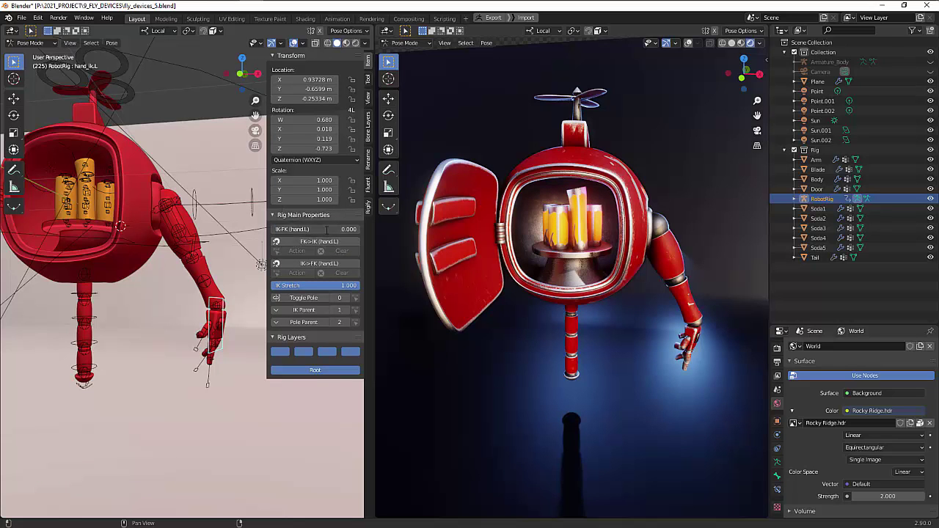
Set IK-FK (hand.L) to 1.0 for full FK and hide the sidebar
{"action": "key", "text": "Return"}
{"action": "key", "text": "KP_3"}
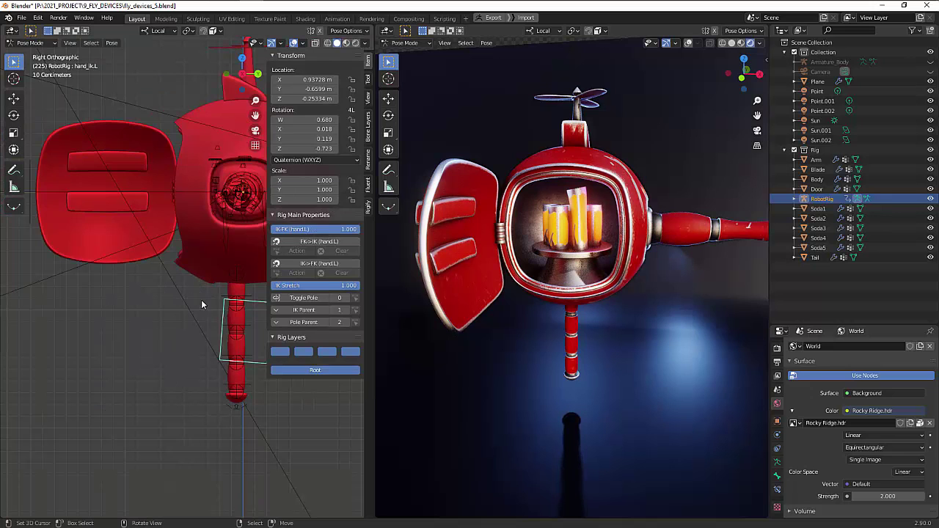
{"action": "key", "text": "n"}
In front view, swing the upper arm FK bone downward
{"action": "scroll", "coordinate": [207, 261], "scroll_direction": "down", "scroll_amount": 2}
{"action": "middle_click_drag", "start_coordinate": [208, 261], "coordinate": [245, 281]}
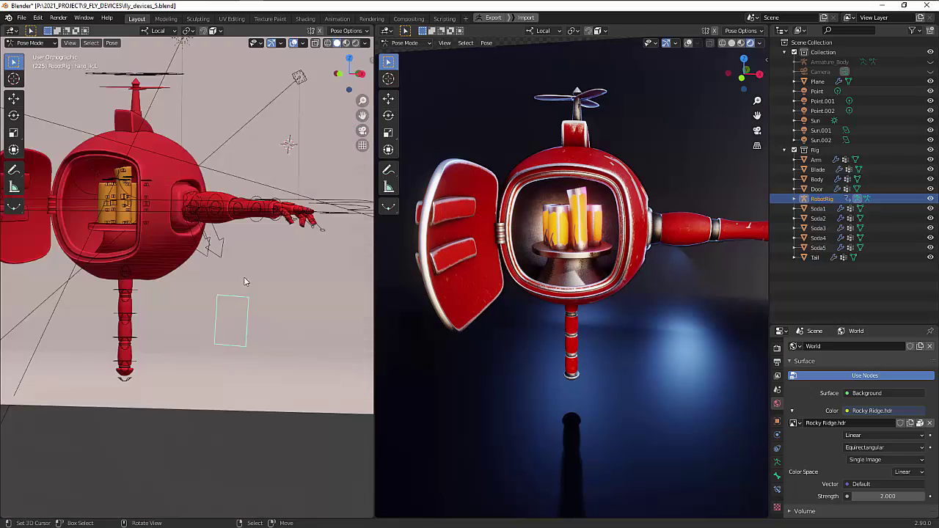
{"action": "key", "text": "KP_1"}
{"action": "scroll", "coordinate": [297, 246], "scroll_direction": "up", "scroll_amount": 1}
{"action": "scroll", "coordinate": [220, 250], "scroll_direction": "up", "scroll_amount": 2}
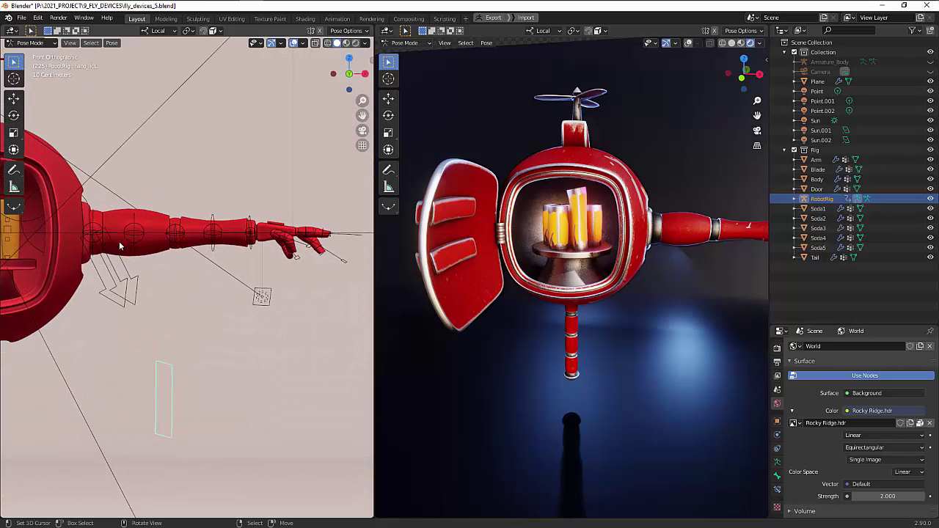
{"action": "left_click", "coordinate": [150, 233]}
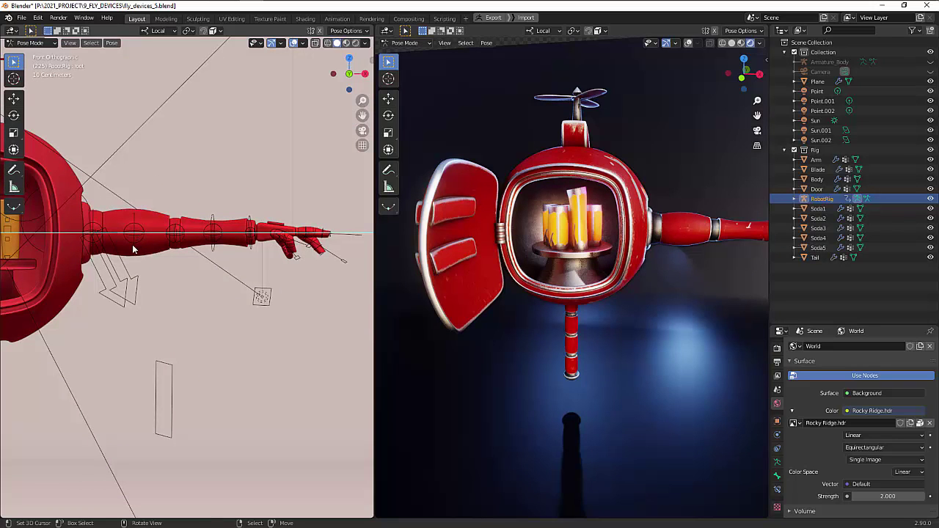
{"action": "key", "text": "r"}
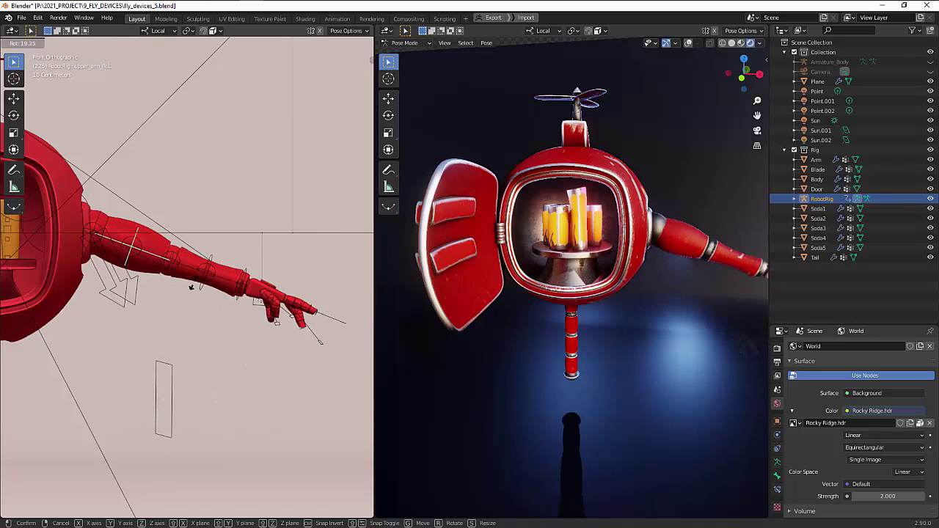
{"action": "left_click", "coordinate": [164, 351]}
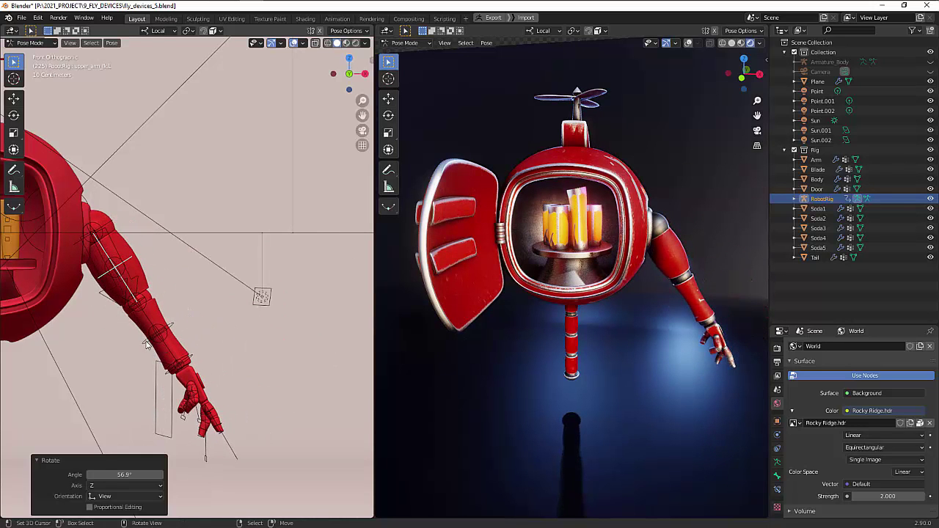
Bend the forearm and turn the FK hand -88.5° to point sideways
{"action": "left_click", "coordinate": [146, 345]}
{"action": "key", "text": "r"}
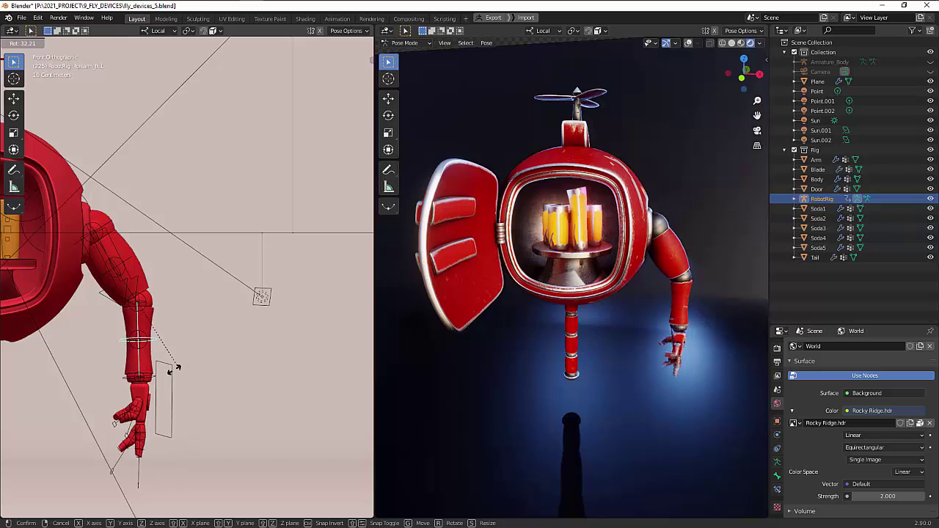
{"action": "left_click", "coordinate": [174, 369]}
{"action": "middle_click_drag", "start_coordinate": [178, 373], "coordinate": [211, 310], "text": "shift"}
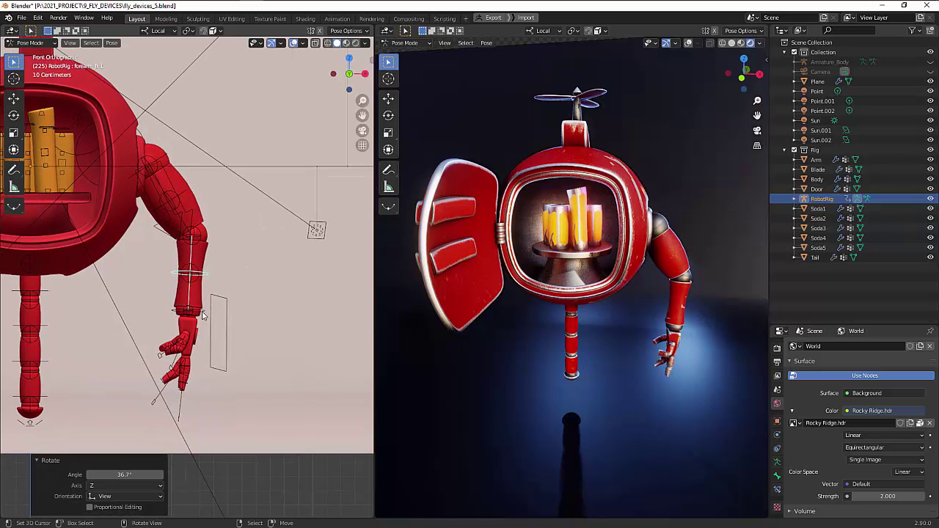
{"action": "left_click", "coordinate": [204, 316]}
{"action": "key", "text": "r"}
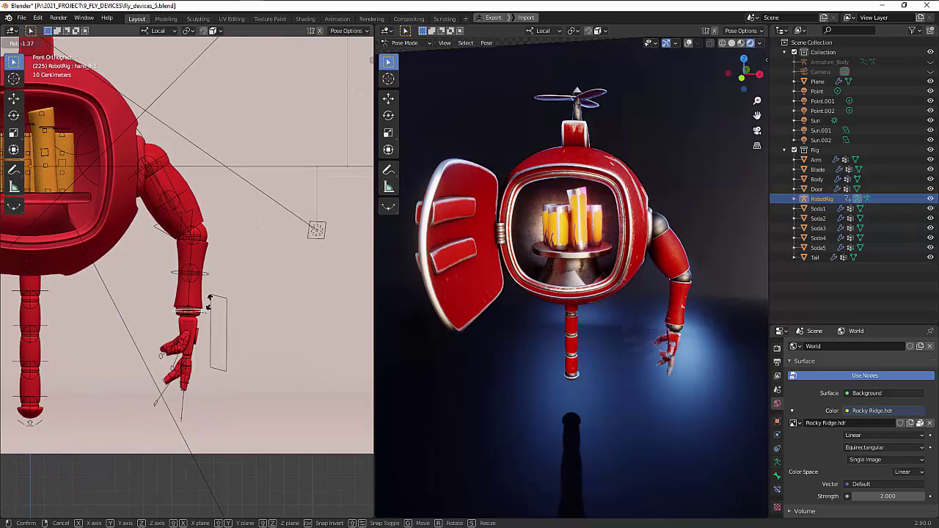
{"action": "left_click", "coordinate": [199, 305]}
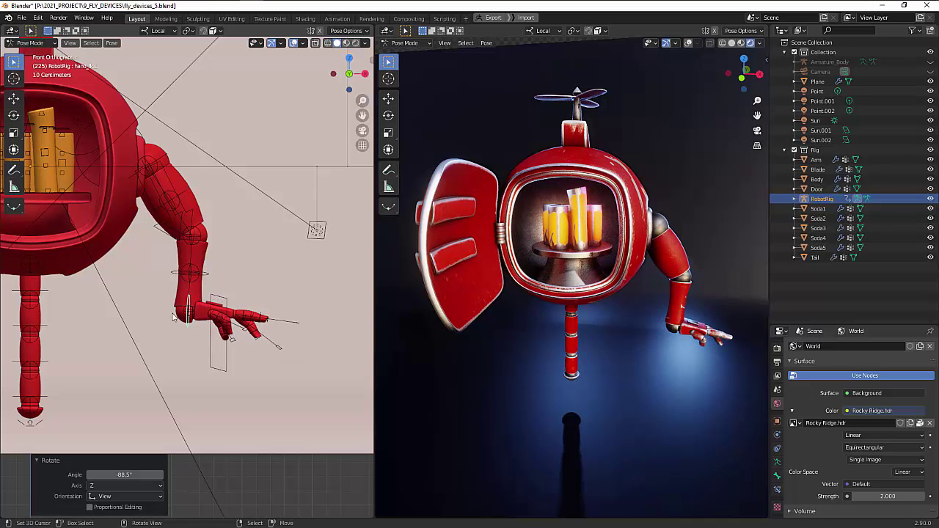
{"action": "scroll", "coordinate": [180, 301], "scroll_direction": "down", "scroll_amount": 3}
{"action": "mouse_move", "coordinate": [171, 169]}
{"action": "middle_mouse_down", "text": "shift"}
{"action": "mouse_move", "coordinate": [212, 252]}
{"action": "mouse_move", "coordinate": [209, 242]}
{"action": "middle_mouse_up", "text": "shift"}
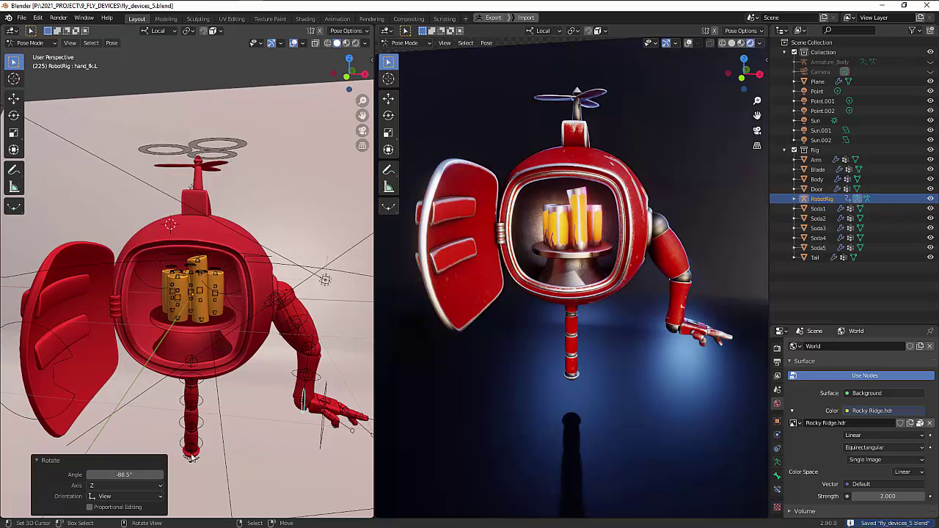
Rotate Tail_master 16.8° so the tail curls sideways
{"action": "middle_click_drag", "start_coordinate": [191, 456], "coordinate": [203, 400]}
{"action": "left_click", "coordinate": [210, 407]}
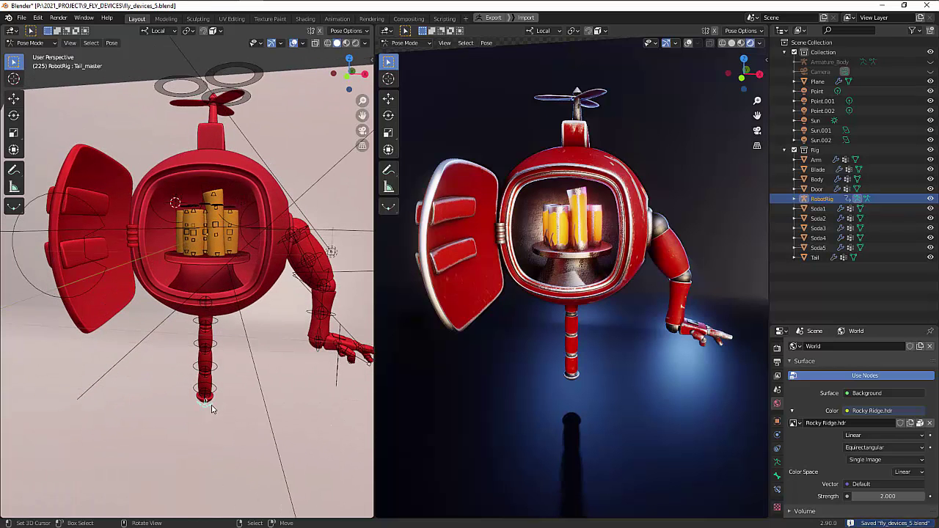
{"action": "key", "text": "r"}
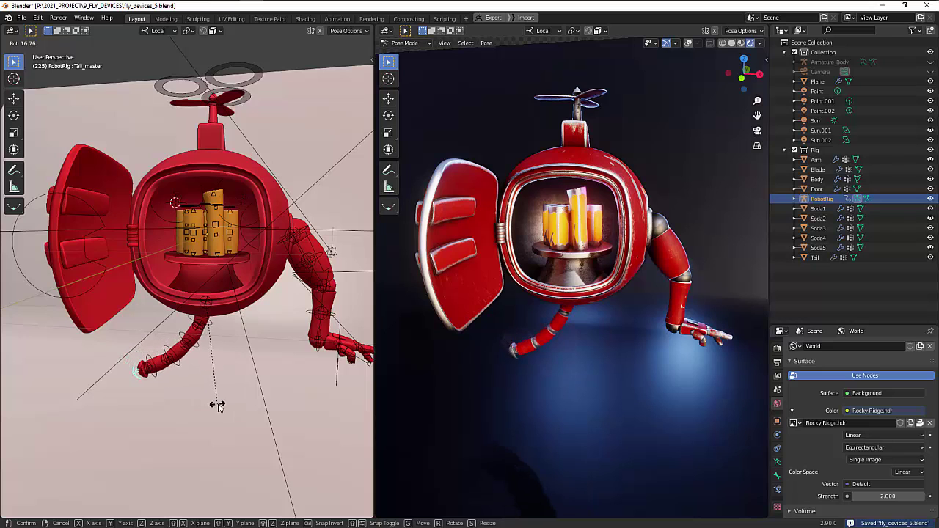
{"action": "left_click", "coordinate": [215, 400]}
Select the CTRLBlade propeller control and show its Speed property in the sidebar
{"action": "middle_click_drag", "start_coordinate": [218, 276], "coordinate": [227, 202]}
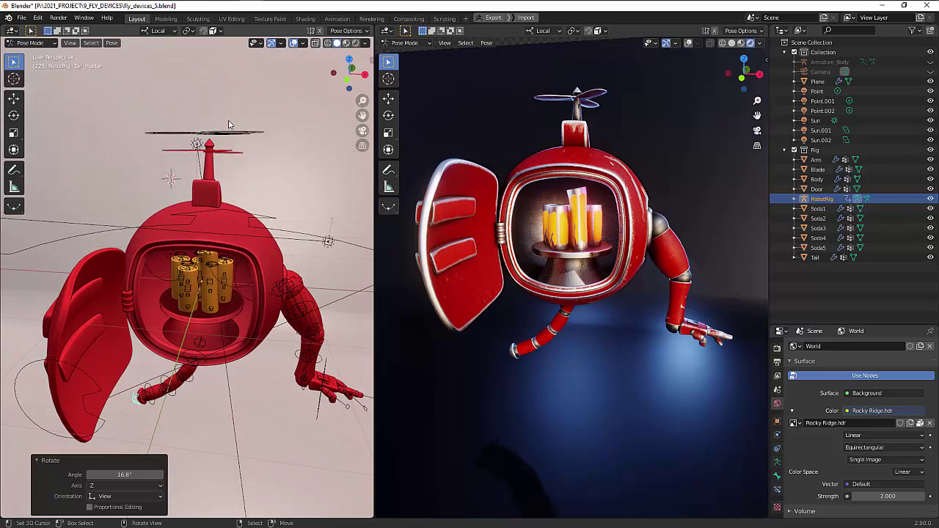
{"action": "left_click", "coordinate": [231, 136]}
{"action": "middle_click_drag", "start_coordinate": [231, 137], "coordinate": [247, 174]}
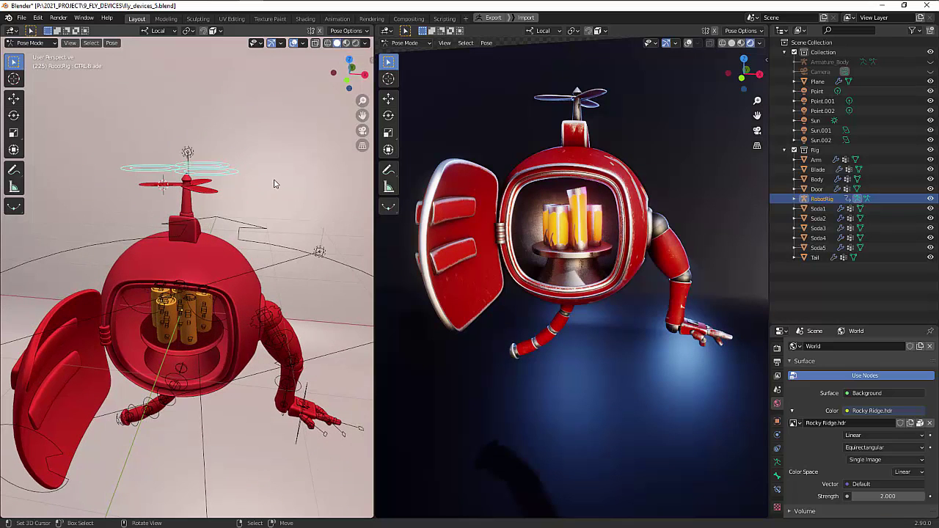
{"action": "key", "text": "n"}
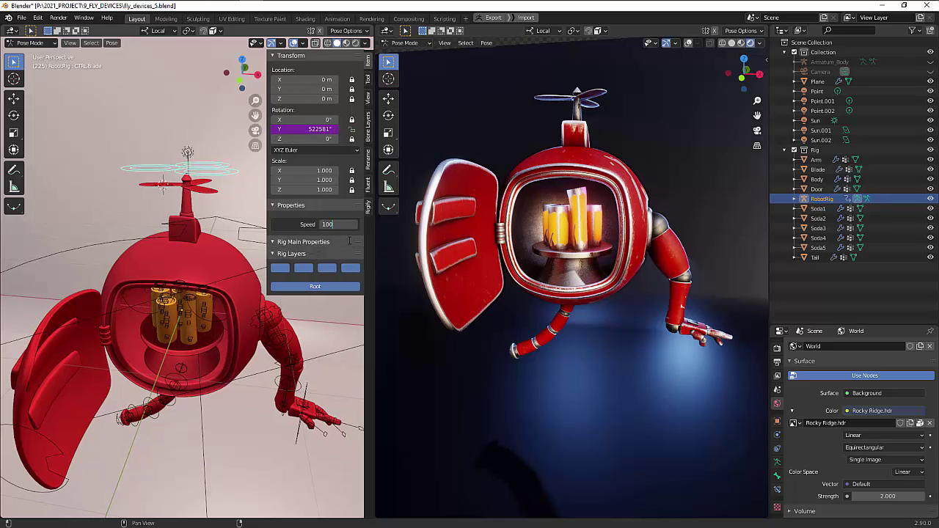
{"action": "type", "text": "500.000"}
Try blade Speed values 100, 500 and 700, settle on 300, and hide the sidebar
{"action": "key", "text": "Return"}
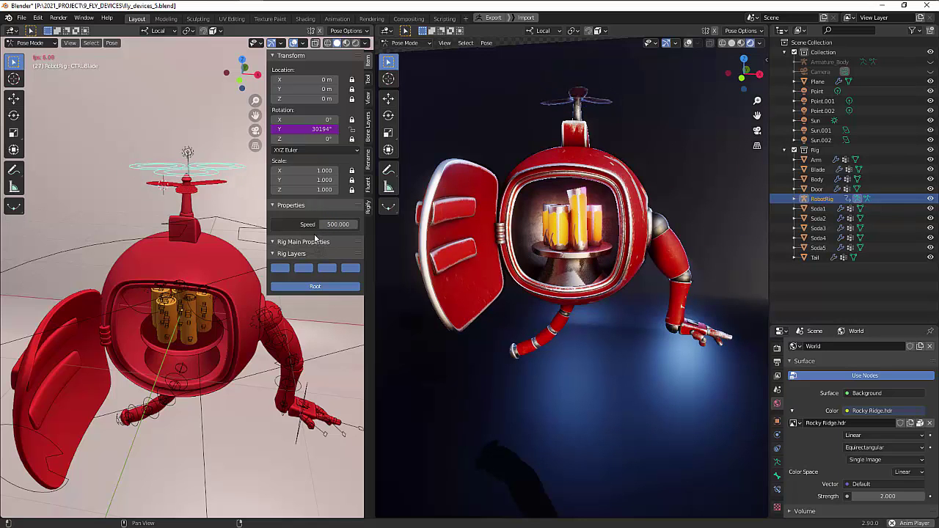
{"action": "left_click", "coordinate": [331, 226]}
{"action": "type", "text": "700.000"}
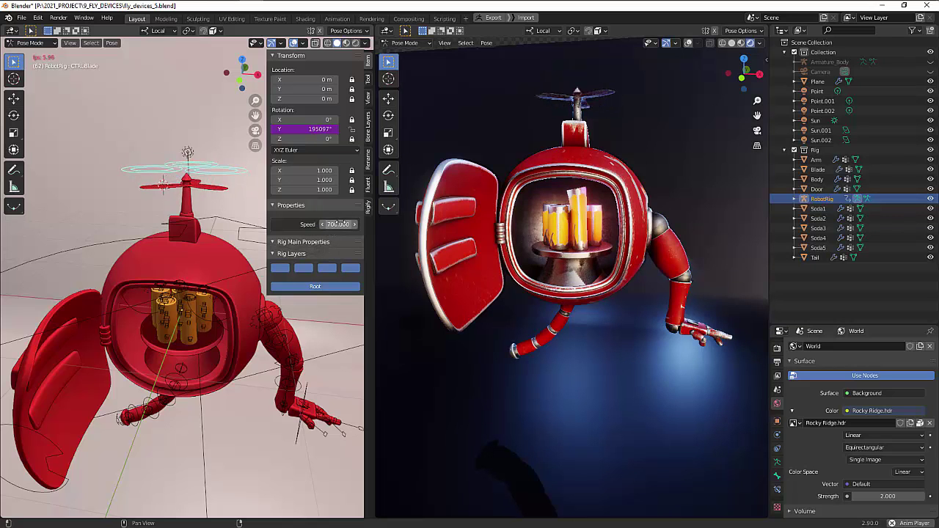
{"action": "left_click", "coordinate": [338, 225]}
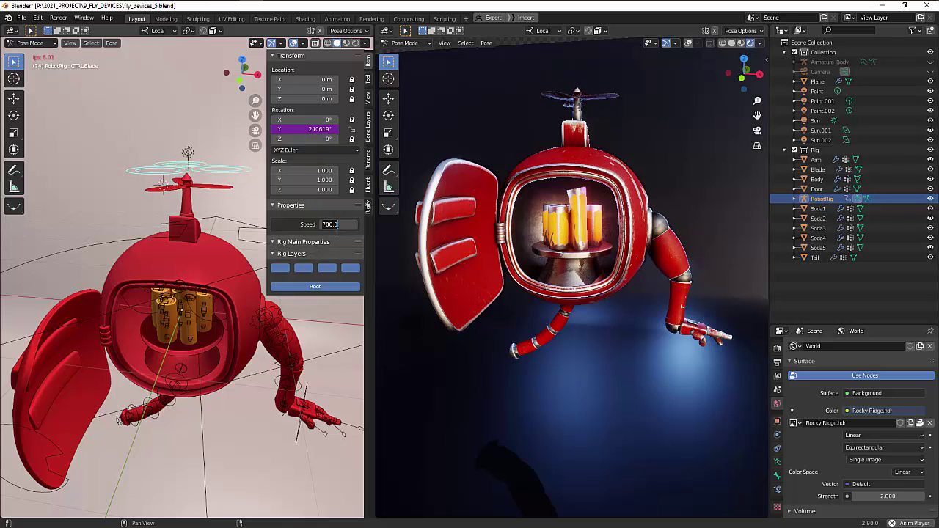
{"action": "type", "text": "300"}
{"action": "key", "text": "Return"}
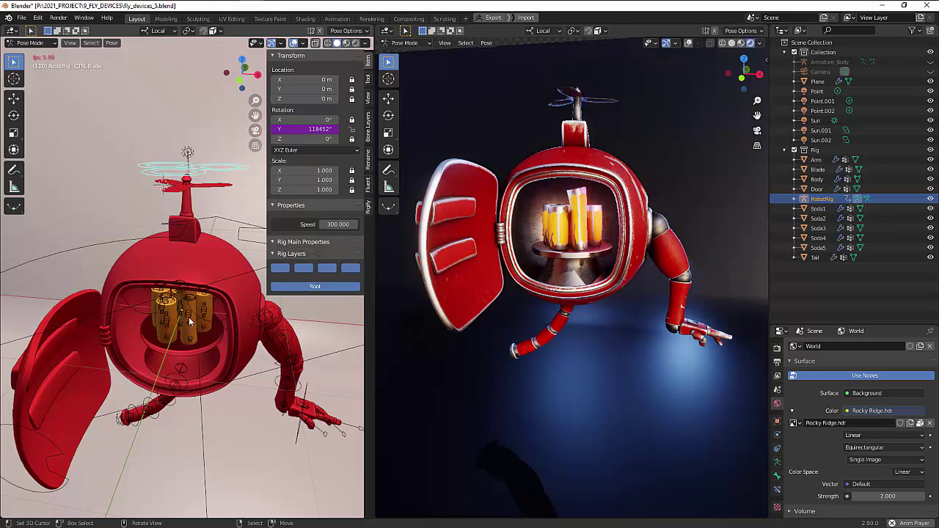
{"action": "mouse_move", "coordinate": [189, 330]}
{"action": "middle_mouse_down"}
{"action": "mouse_move", "coordinate": [194, 303]}
{"action": "mouse_move", "coordinate": [195, 318]}
{"action": "mouse_move", "coordinate": [181, 313]}
{"action": "mouse_move", "coordinate": [210, 323]}
{"action": "mouse_move", "coordinate": [217, 300]}
{"action": "middle_mouse_up"}
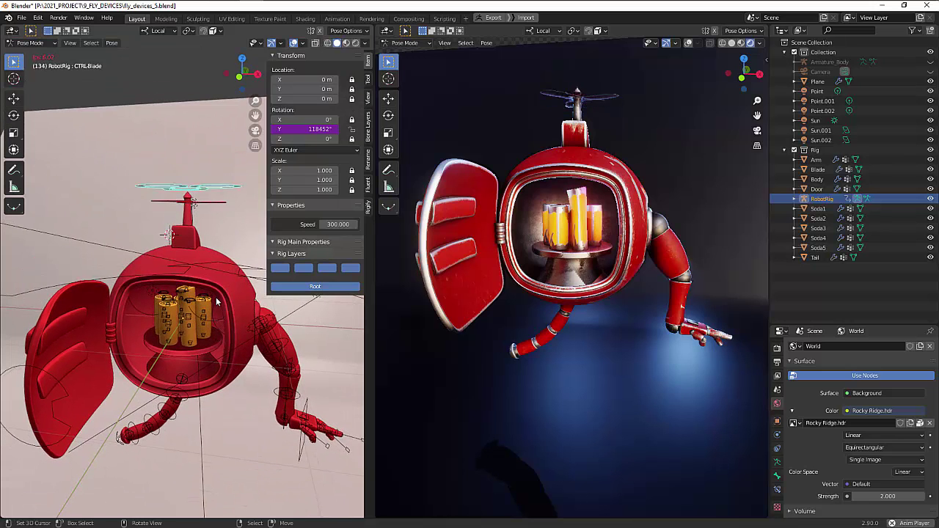
{"action": "key", "text": "n"}
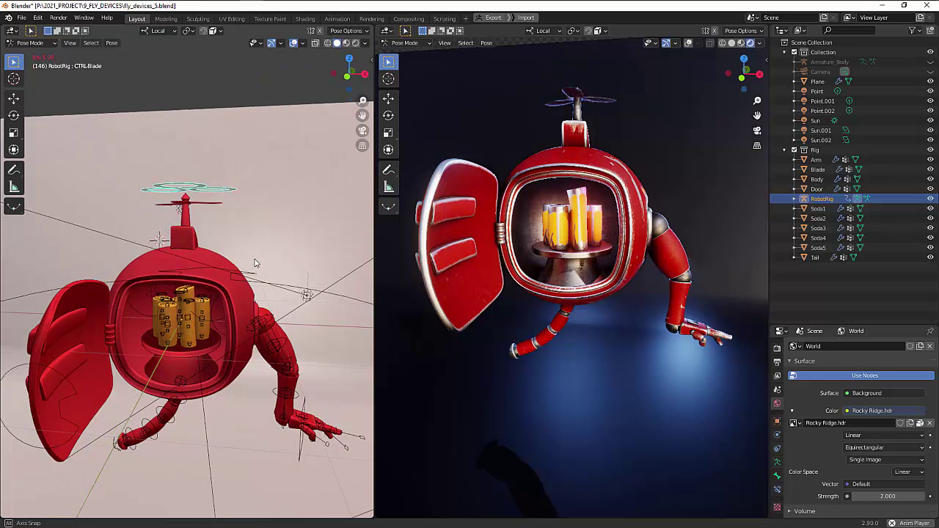